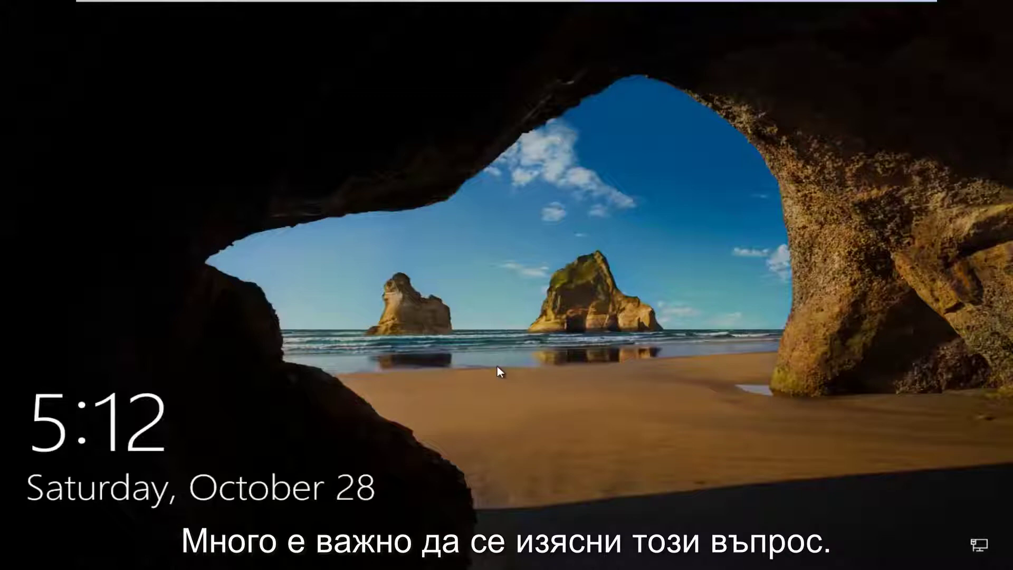
Step: Dismiss the lock screen and sign in with the account password, correcting a typo
left_click(500, 381)
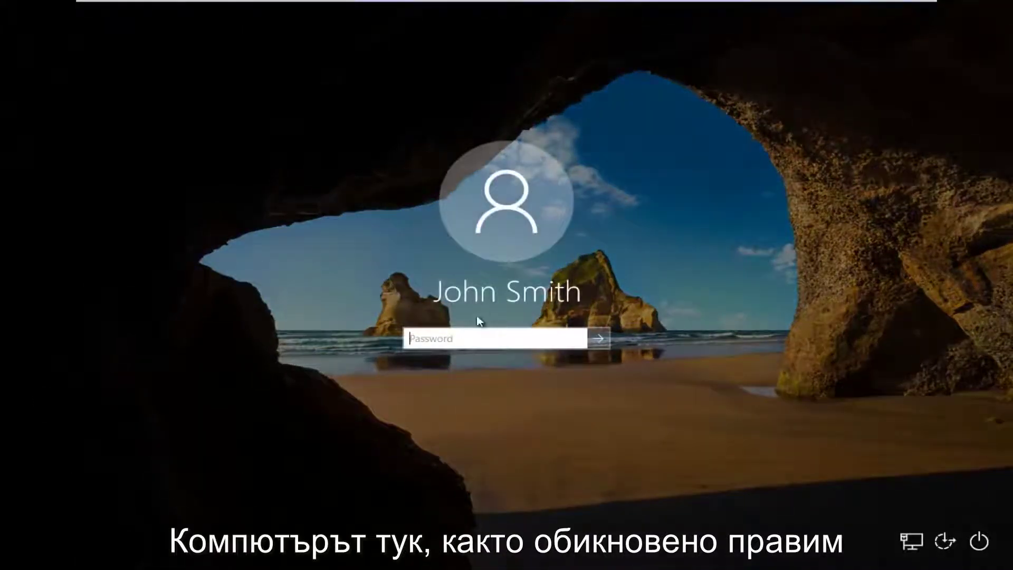
type("•••••")
key("BackSpace")
key("BackSpace")
key("BackSpace")
key("BackSpace")
key("BackSpace")
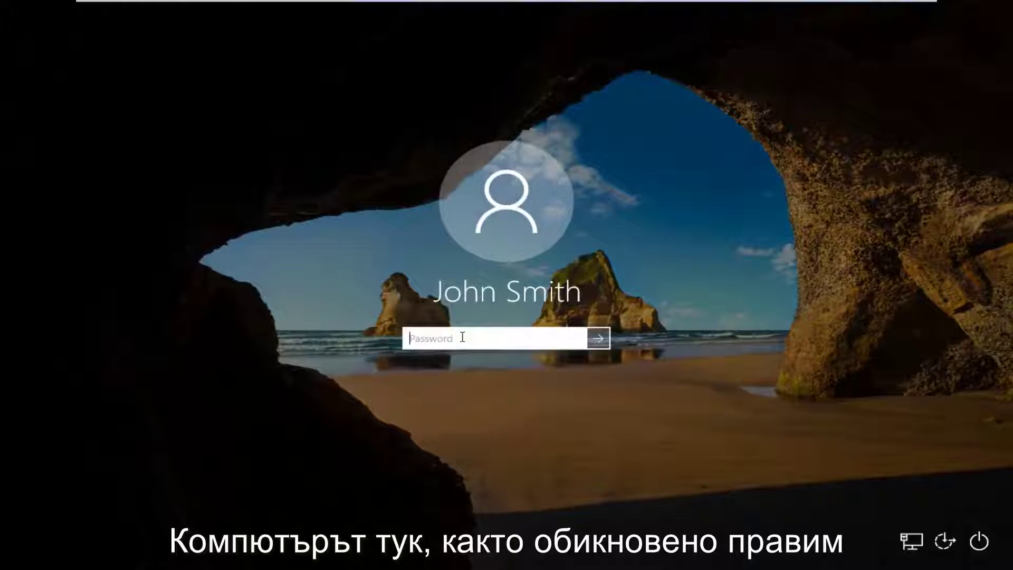
type("••••••••")
key("Return")
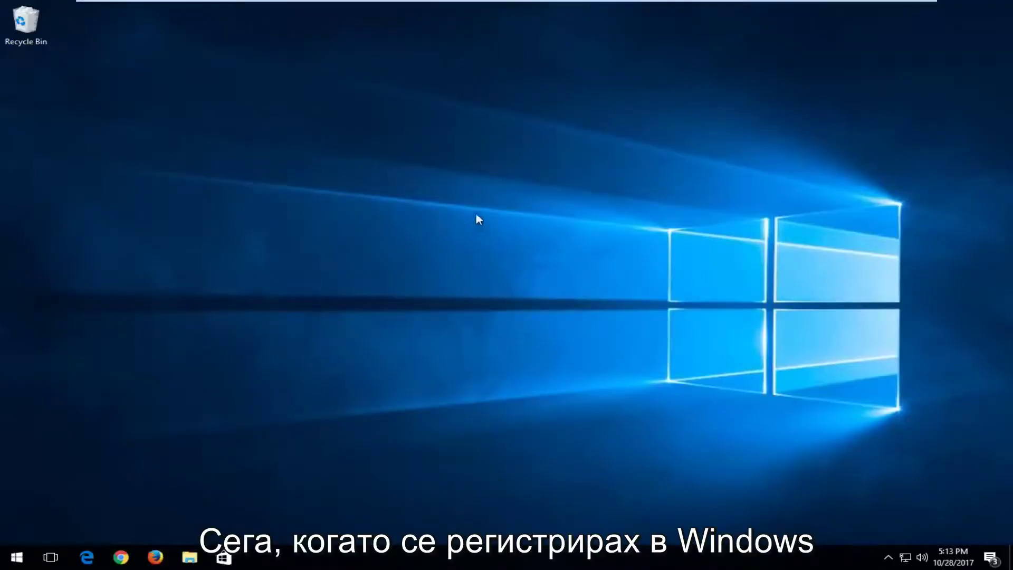
Step: Search 'user accounts', open 'Add, edit, or remove other people', and dismiss the Game bar tip
left_click(19, 558)
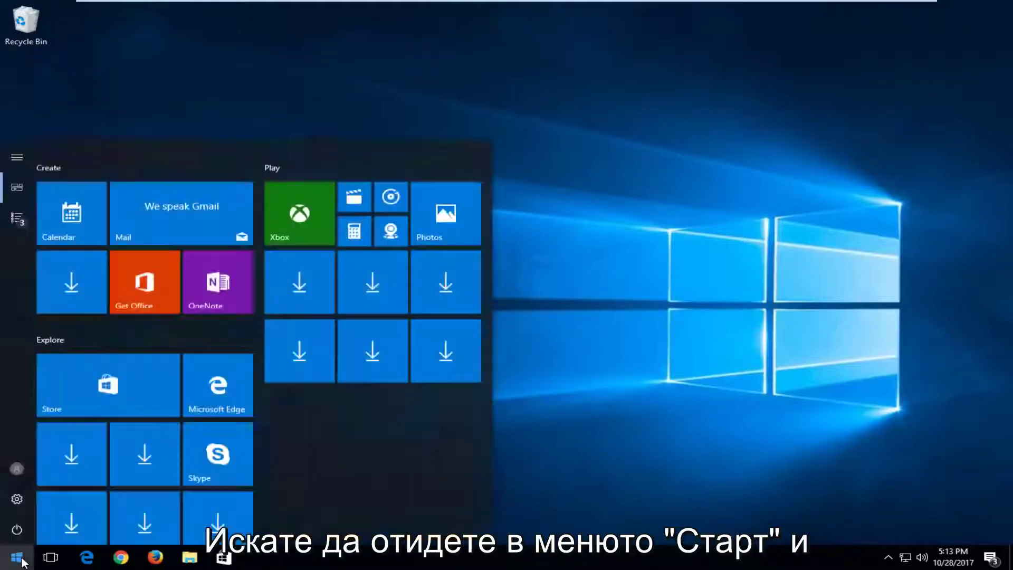
type("use")
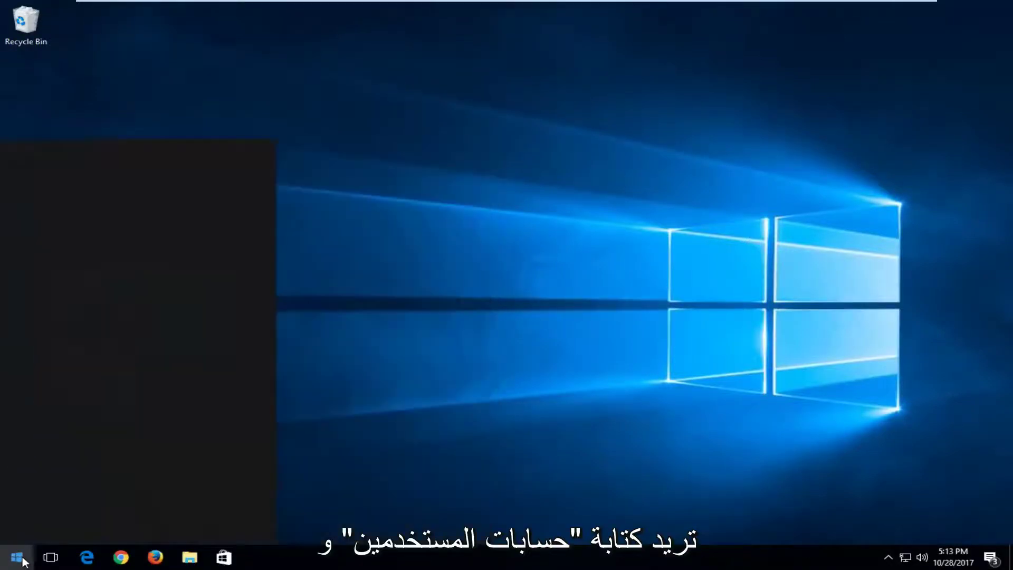
type("r accounts")
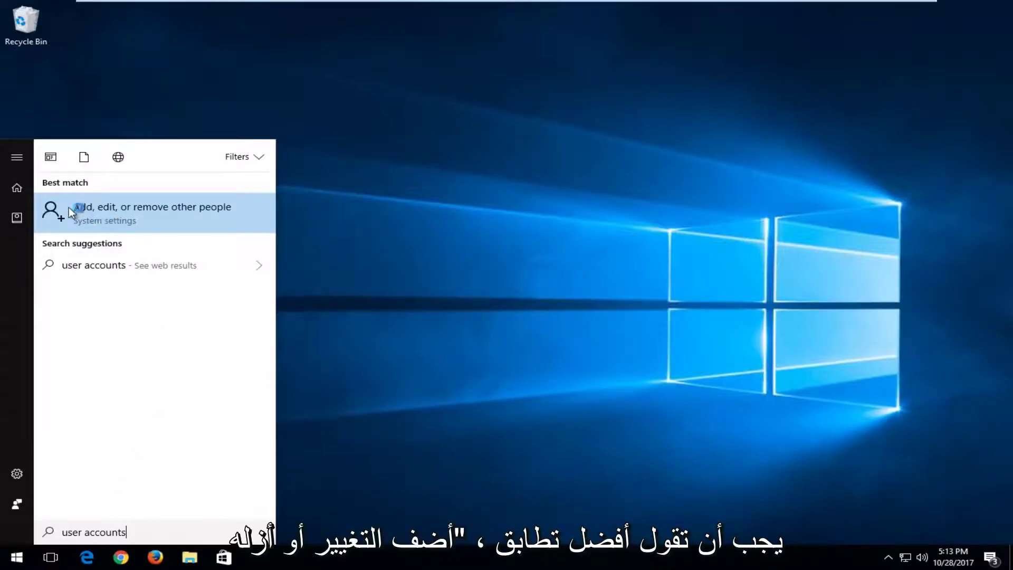
left_click(99, 213)
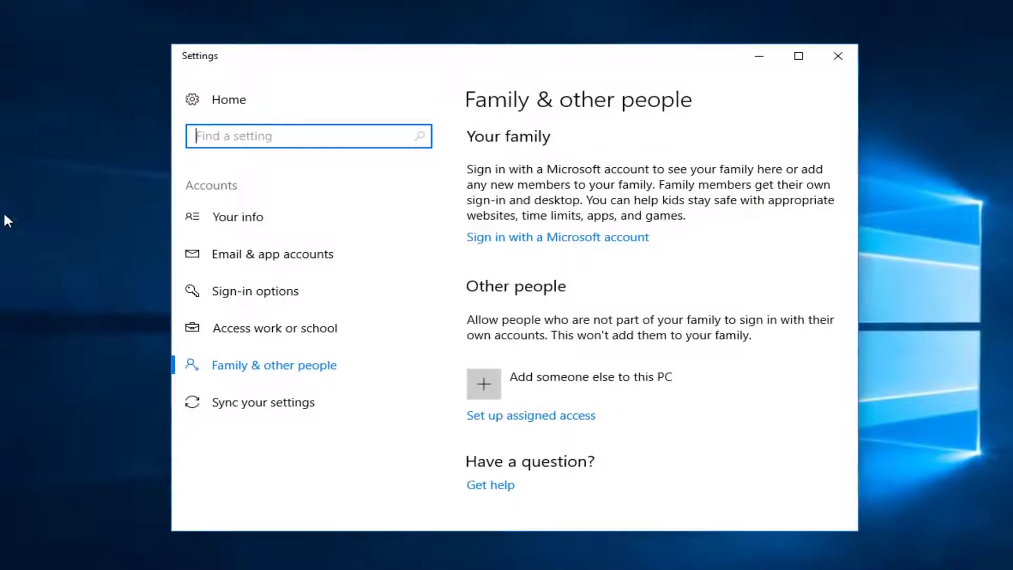
scroll(615, 190, "down", 1)
scroll(632, 248, "down", 3)
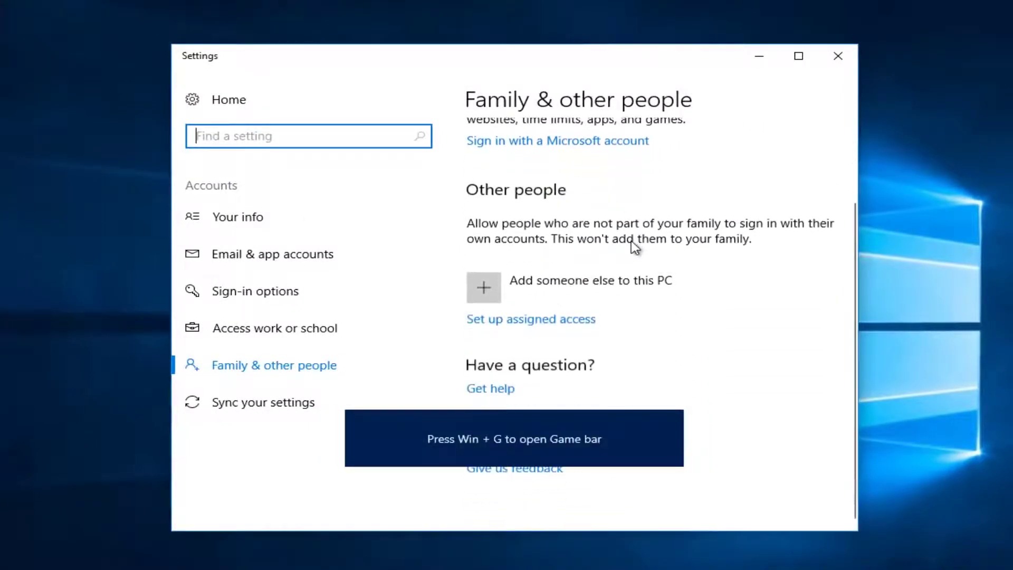
scroll(633, 250, "up", 3)
scroll(633, 250, "down", 2)
scroll(632, 252, "down", 1)
left_click(672, 421)
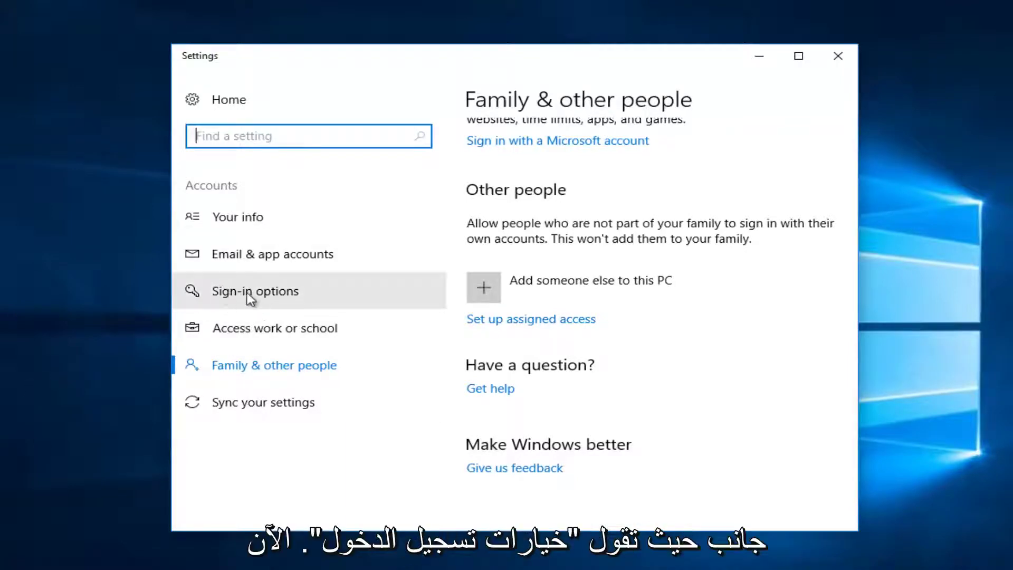
Step: Under Sign-in options, set Require sign-in to Never, then close Settings
left_click(263, 293)
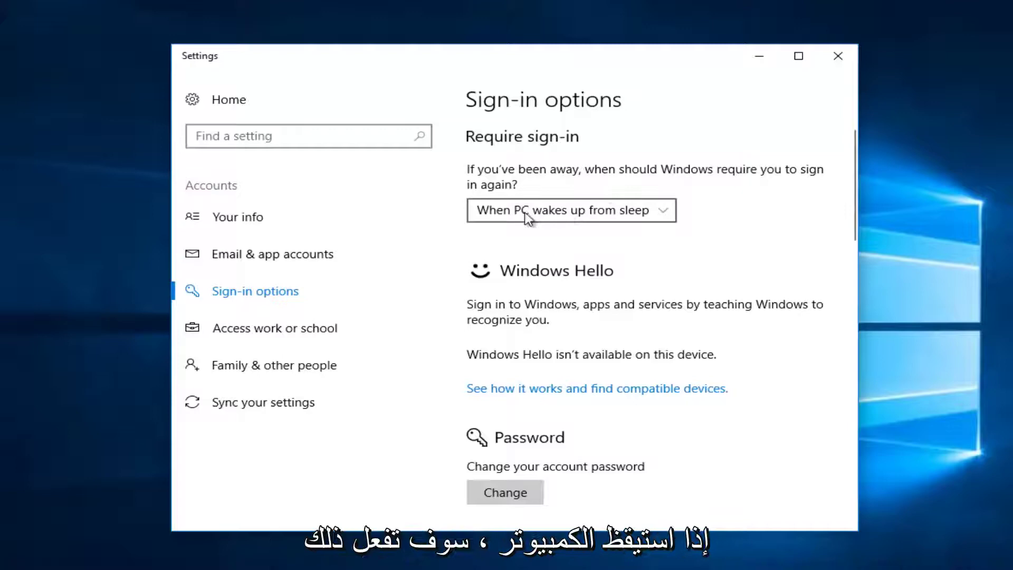
left_click(483, 213)
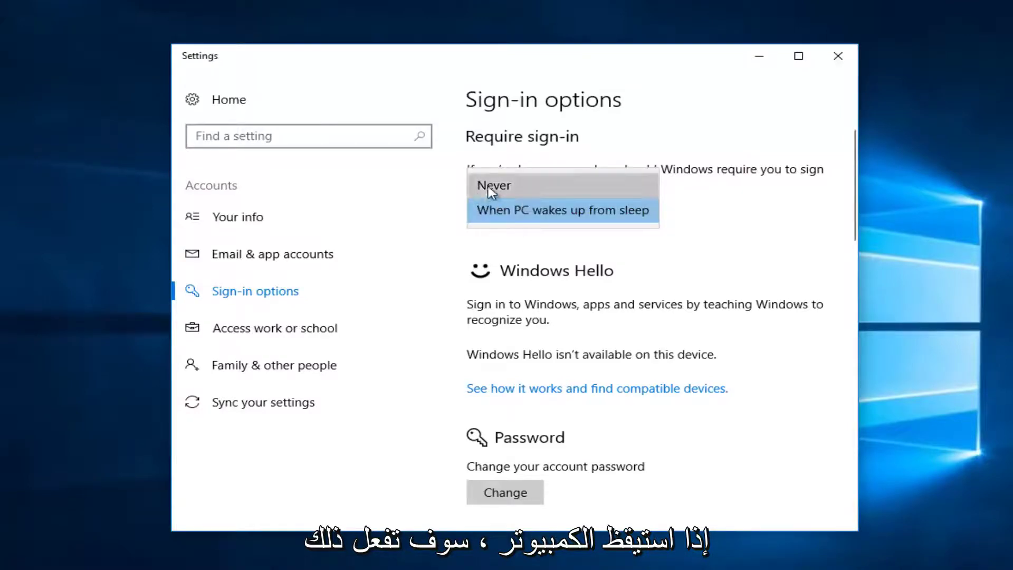
left_click(505, 186)
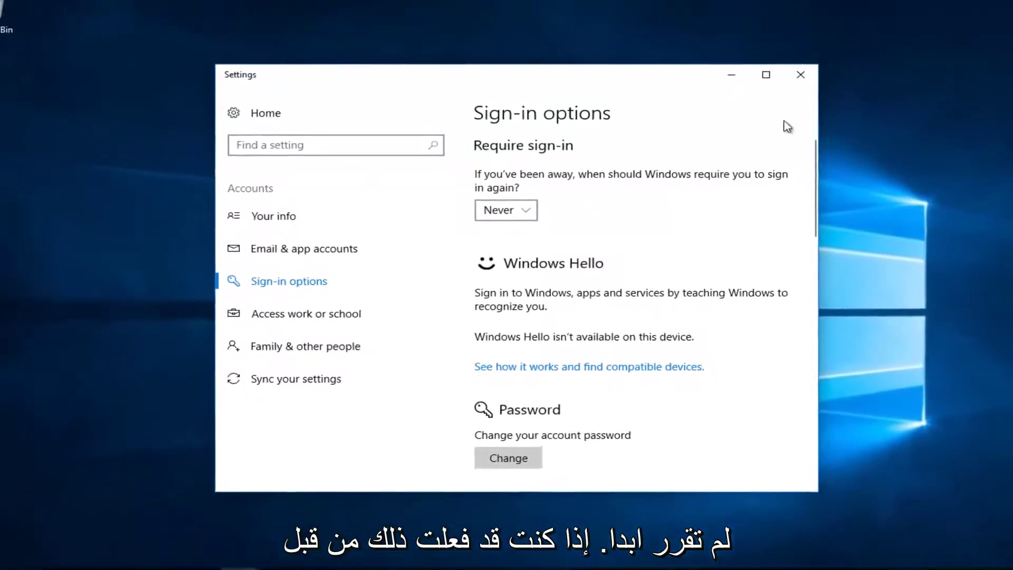
left_click(814, 68)
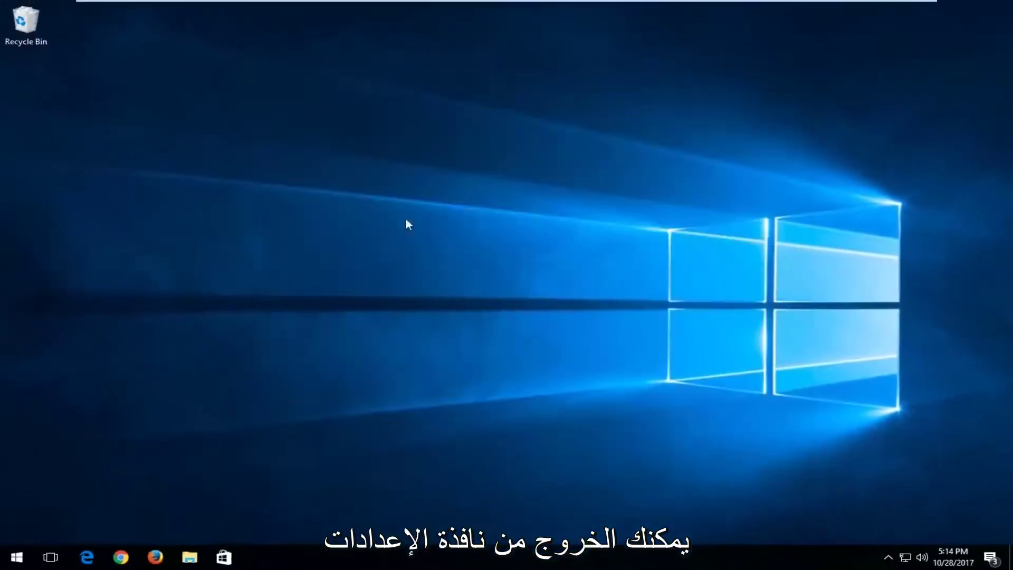
Step: Run netplwiz from the Start search to bring up the User Accounts dialog
left_click(4, 563)
type("ne")
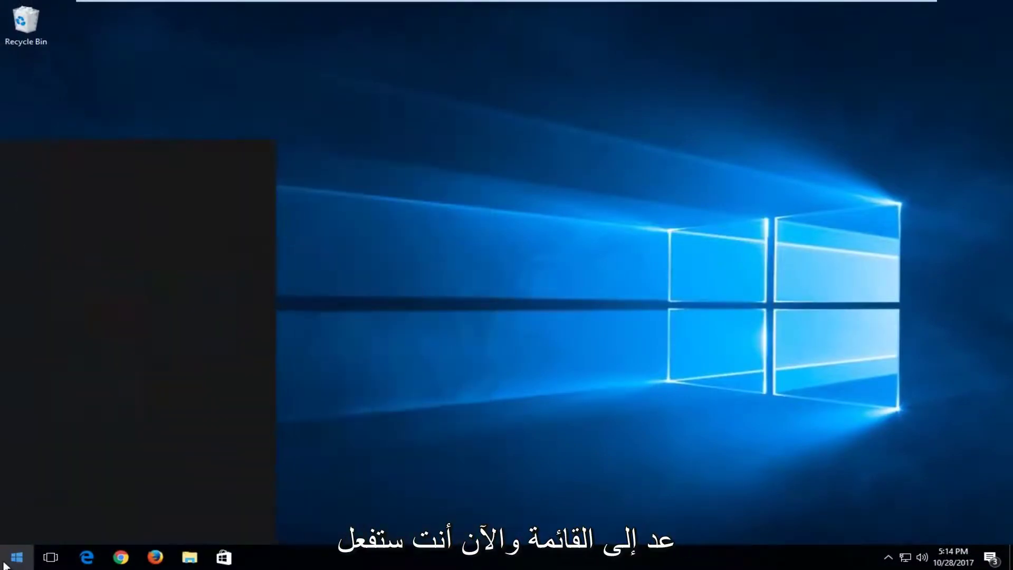
type("tpl")
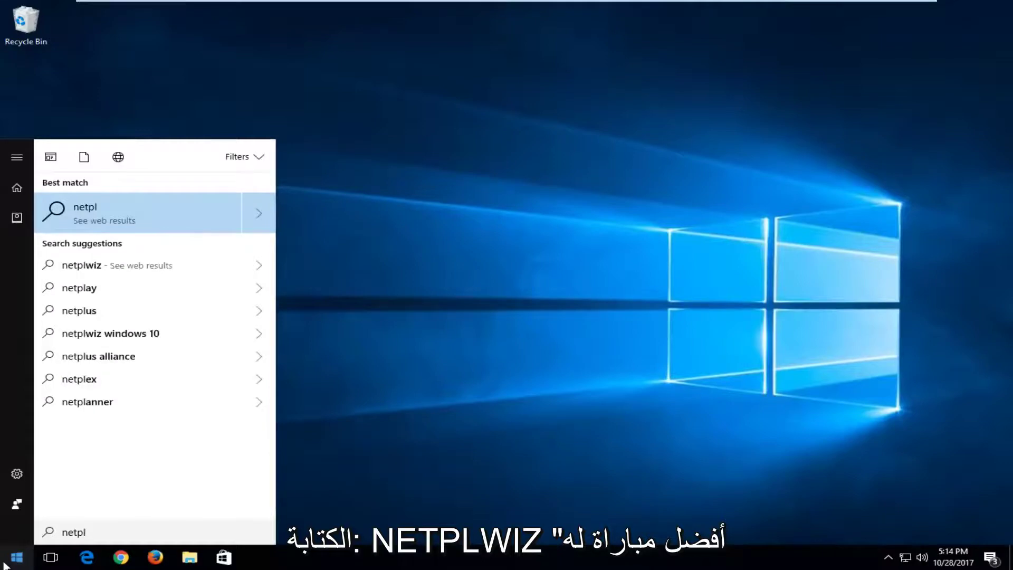
type("wiz")
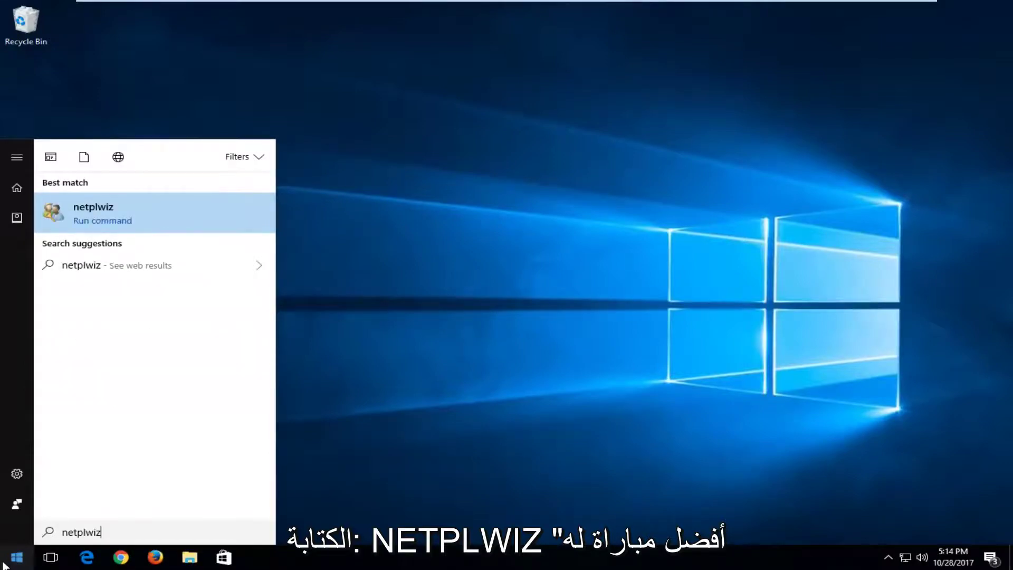
left_click(79, 208)
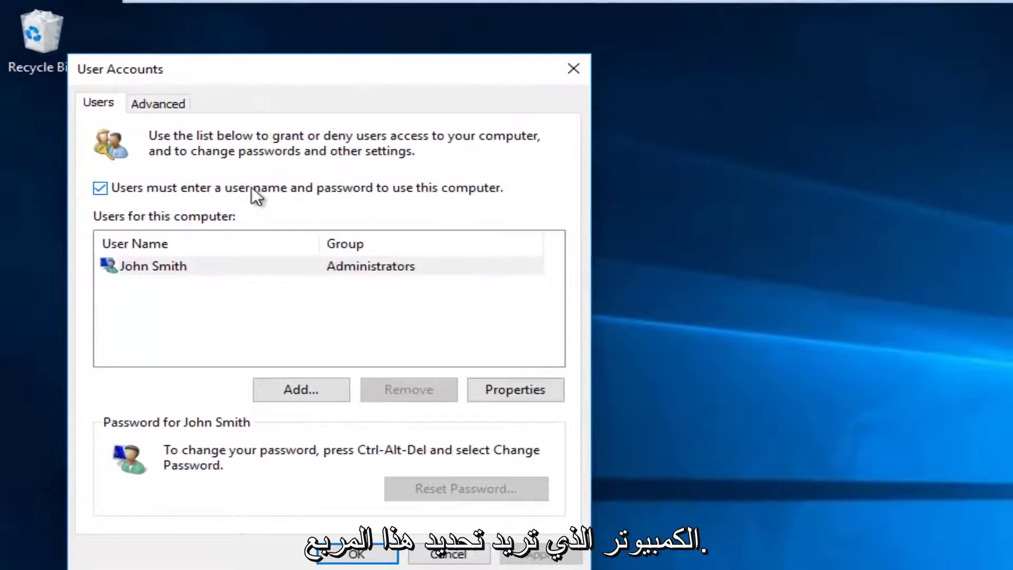
Step: Uncheck 'Users must enter a user name and password', enter and confirm the account password, and save
left_click(103, 190)
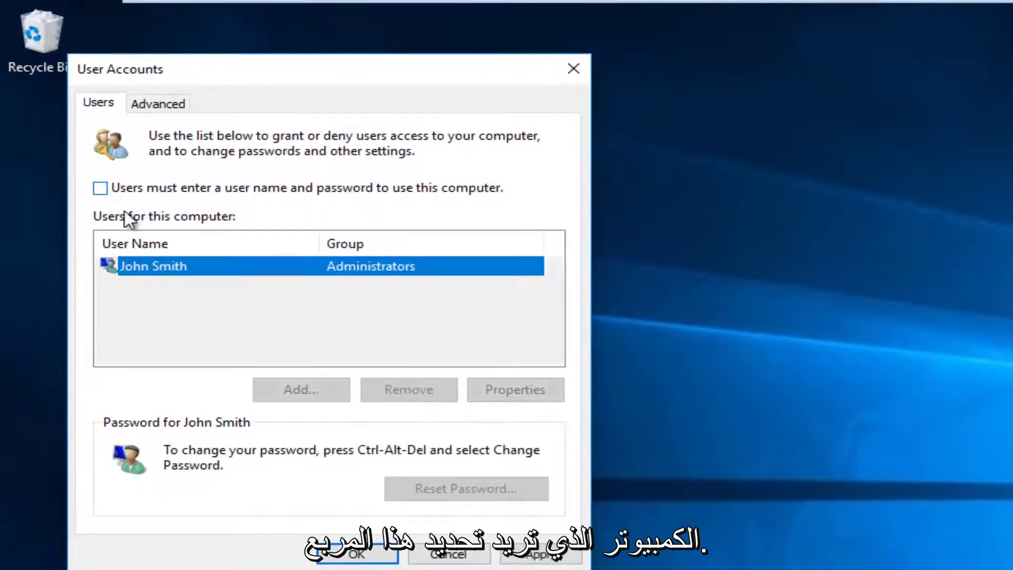
left_click(541, 555)
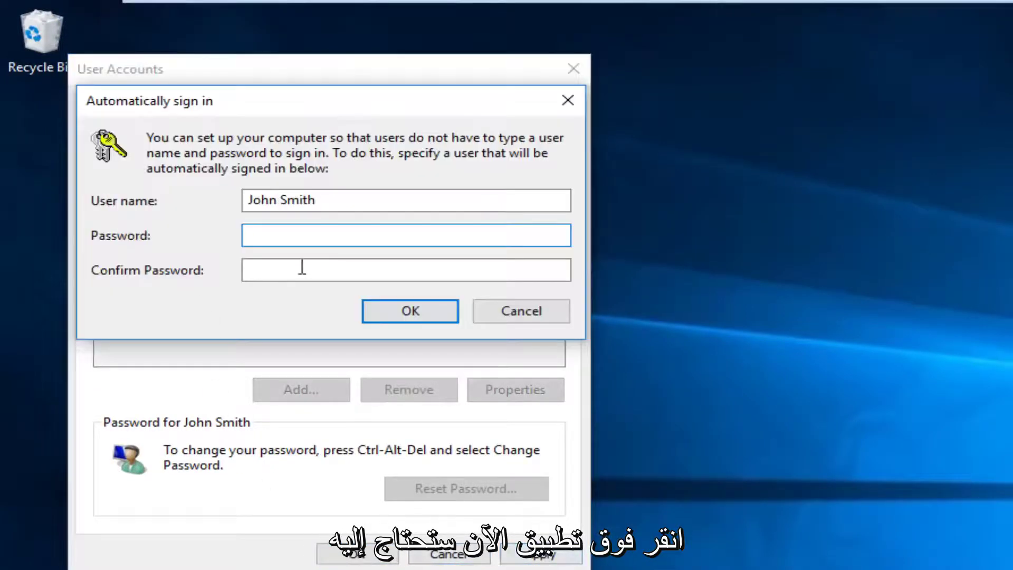
type("*******")
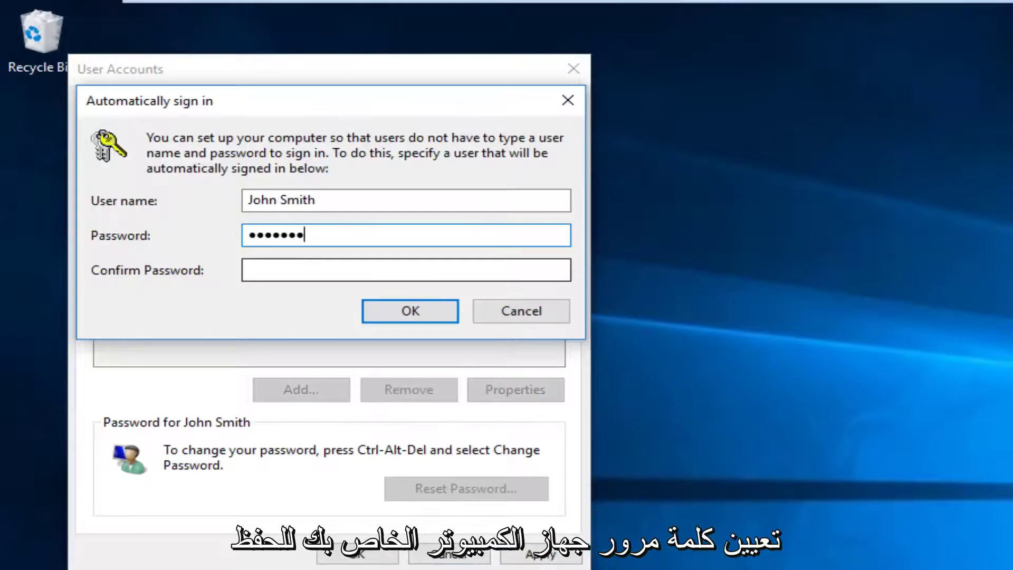
type("**")
key("Tab")
type("**")
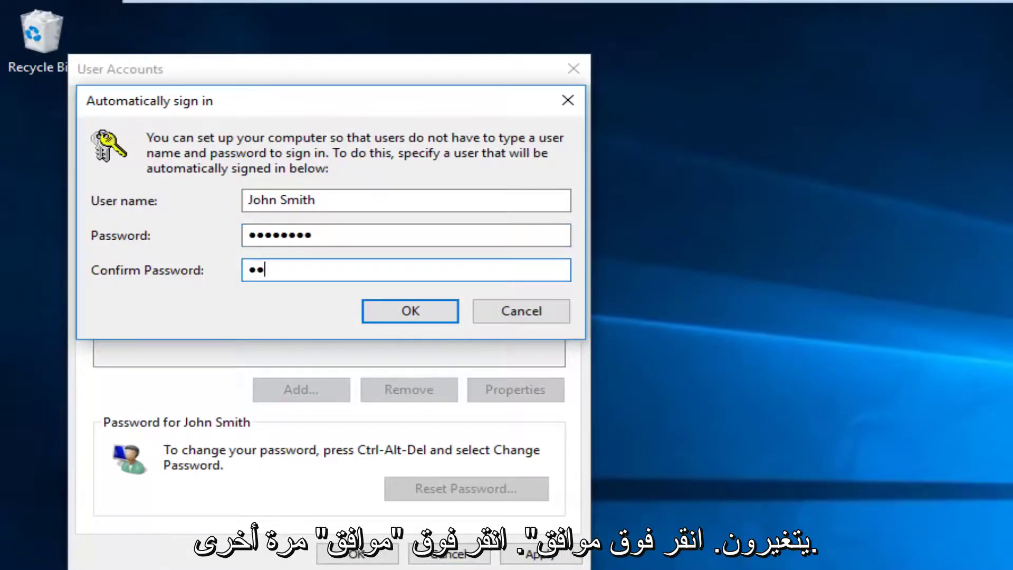
type("*******")
left_click(410, 311)
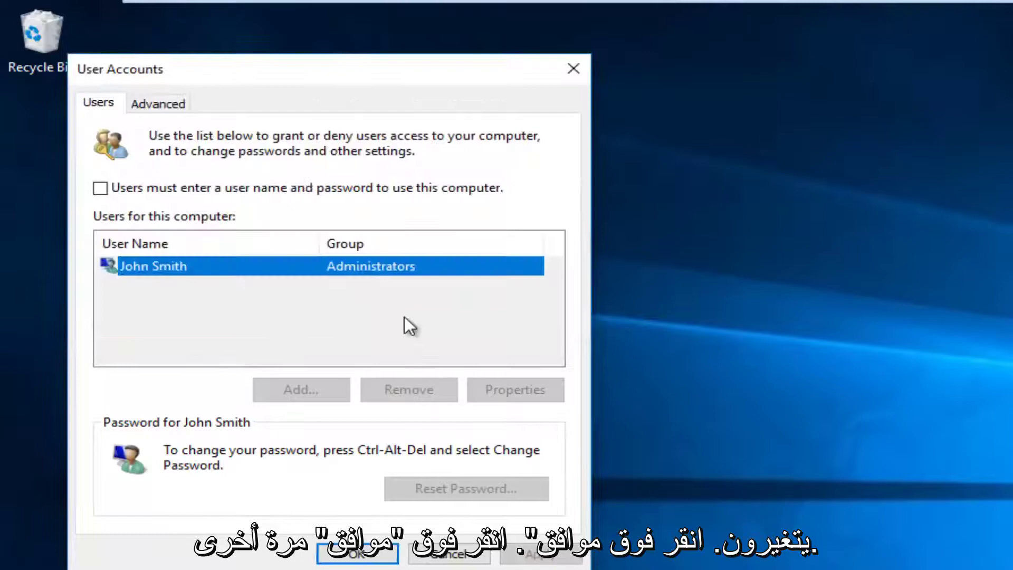
left_click(354, 554)
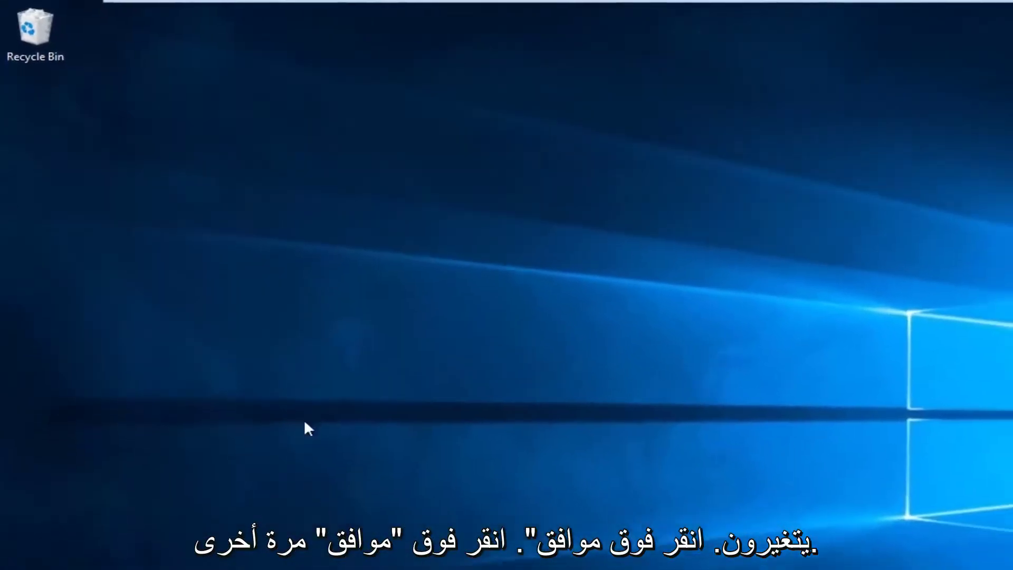
Step: Restart the computer from the Start menu's Power options
key("super")
left_click(17, 554)
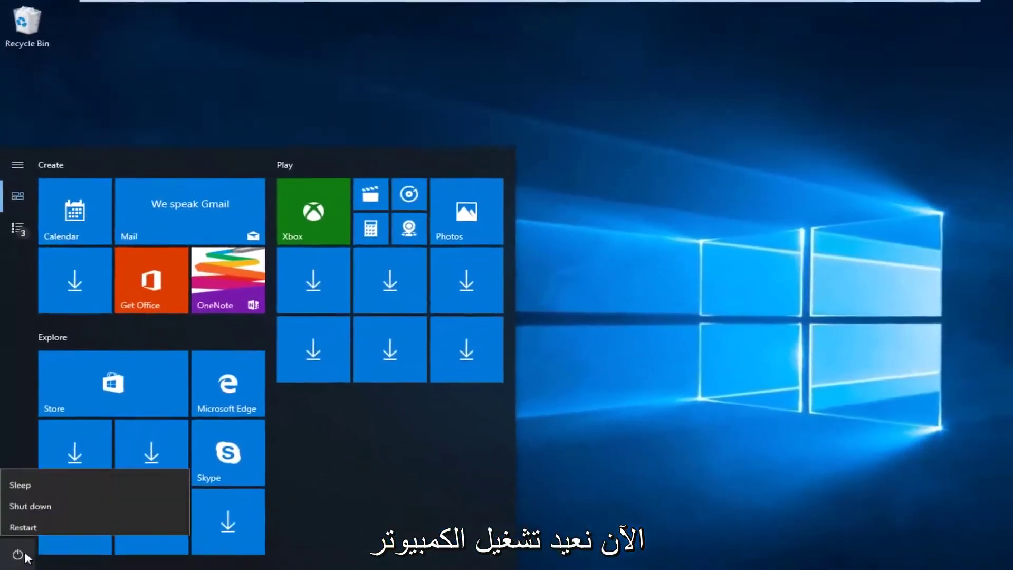
left_click(27, 527)
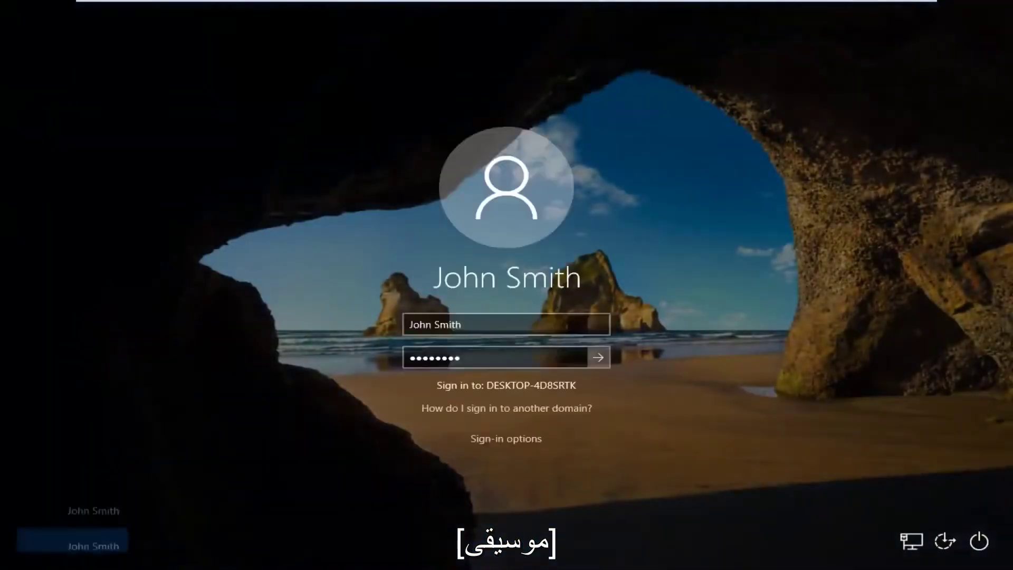
Step: Sign in with the pre-filled saved credentials without typing a password
key("Return")
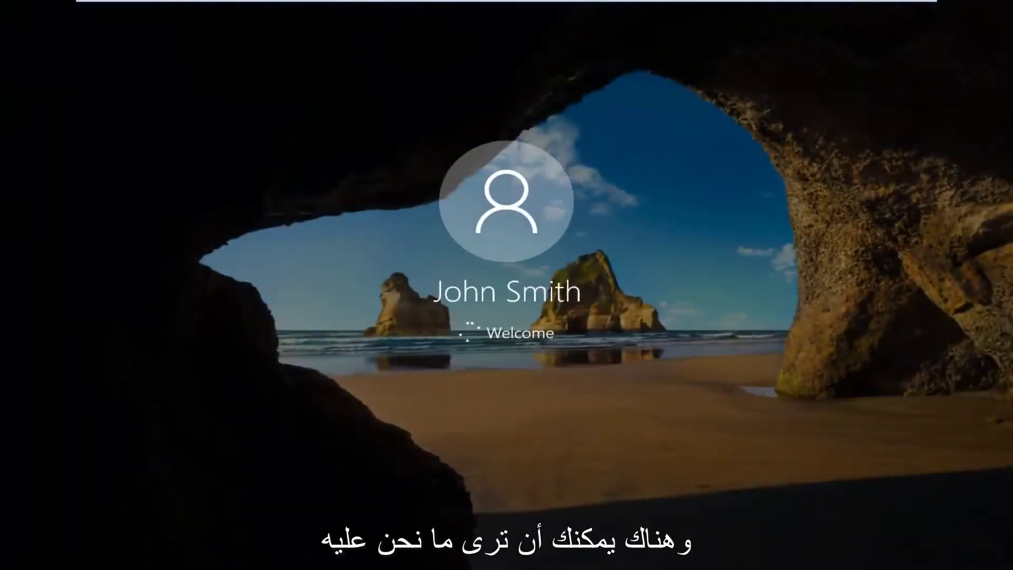